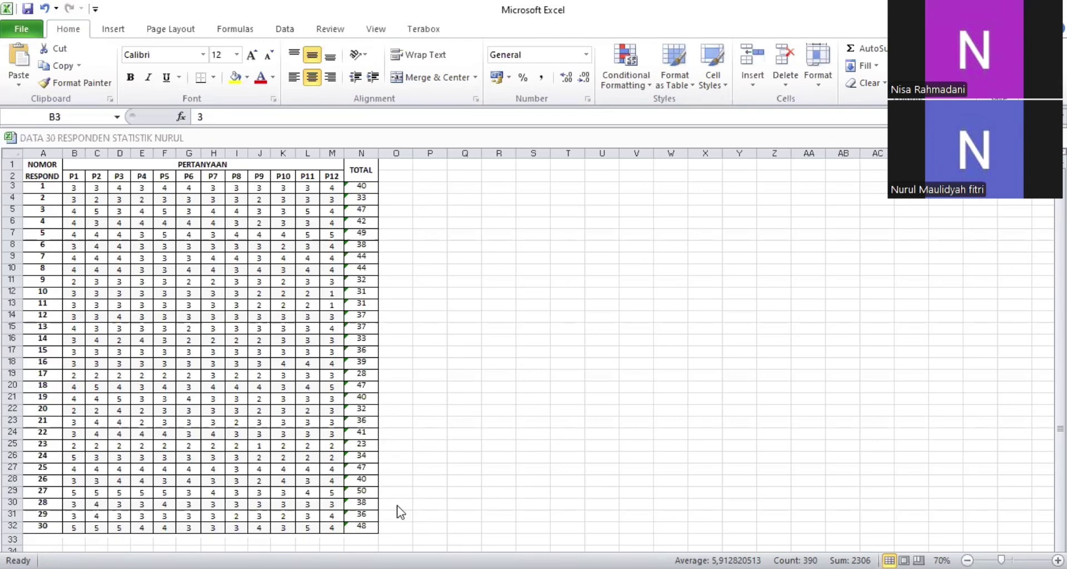
- Copy the response data for P1 to P12 and TOTAL, cells B3:N32, in the Excel sheet
key(alt+Tab)
right_click(137, 229)
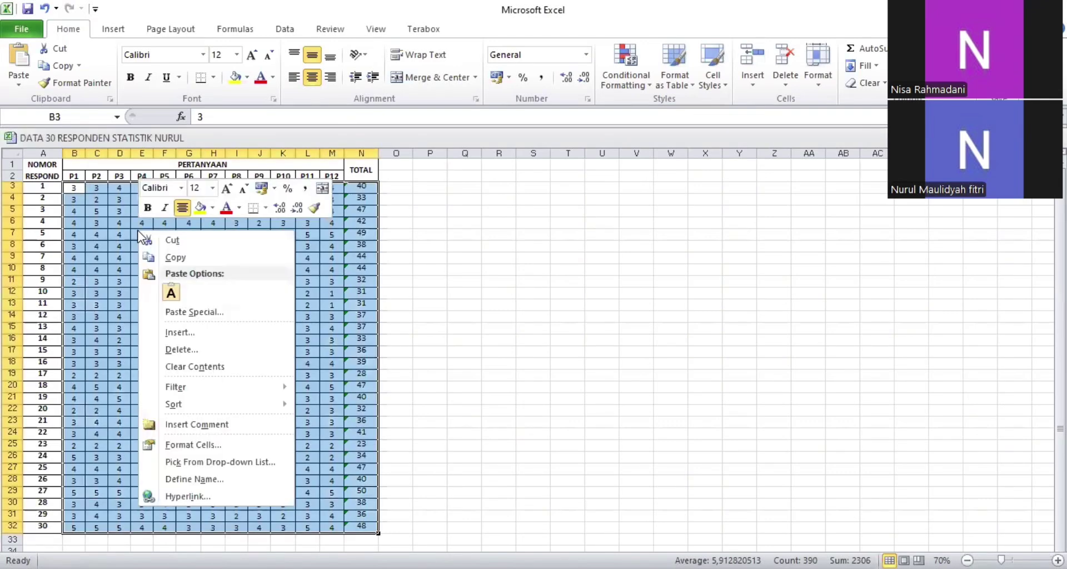
click(166, 258)
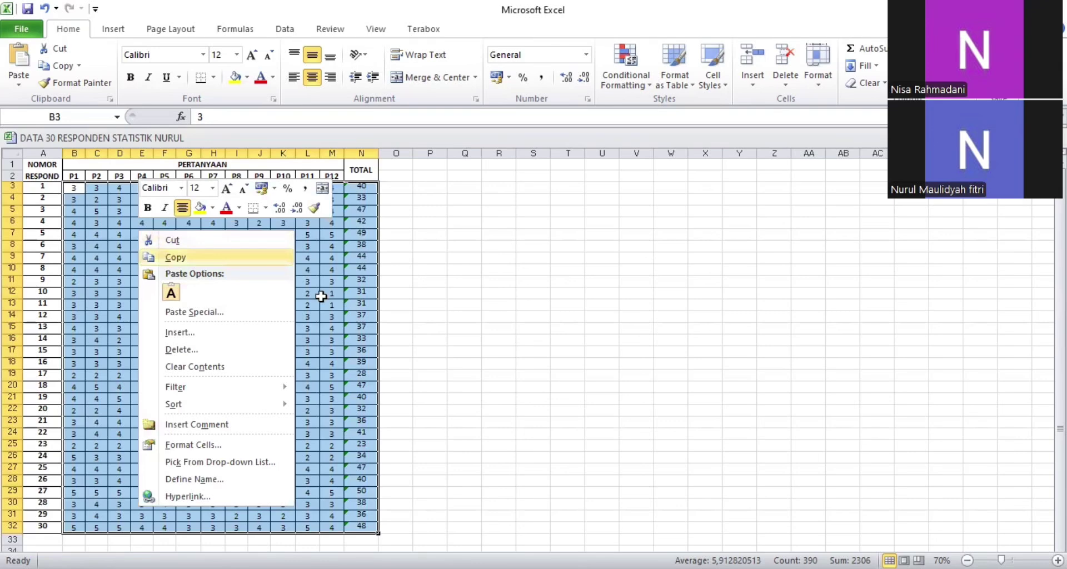
- Switch to SPSS Statistics and paste the copied responses into the empty data grid, starting at row 1 of the first column
key(alt+Tab)
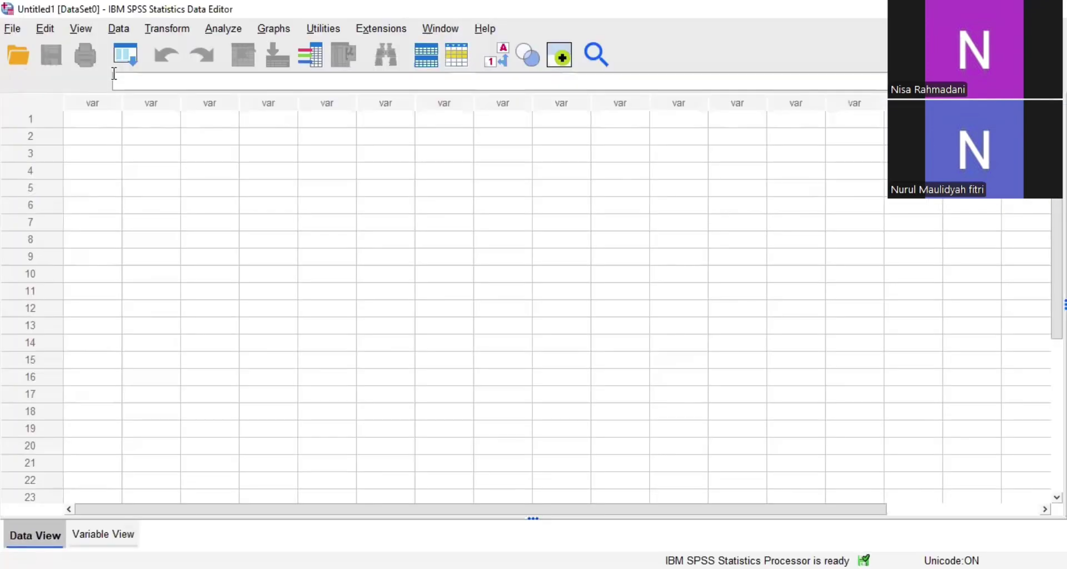
click(86, 123)
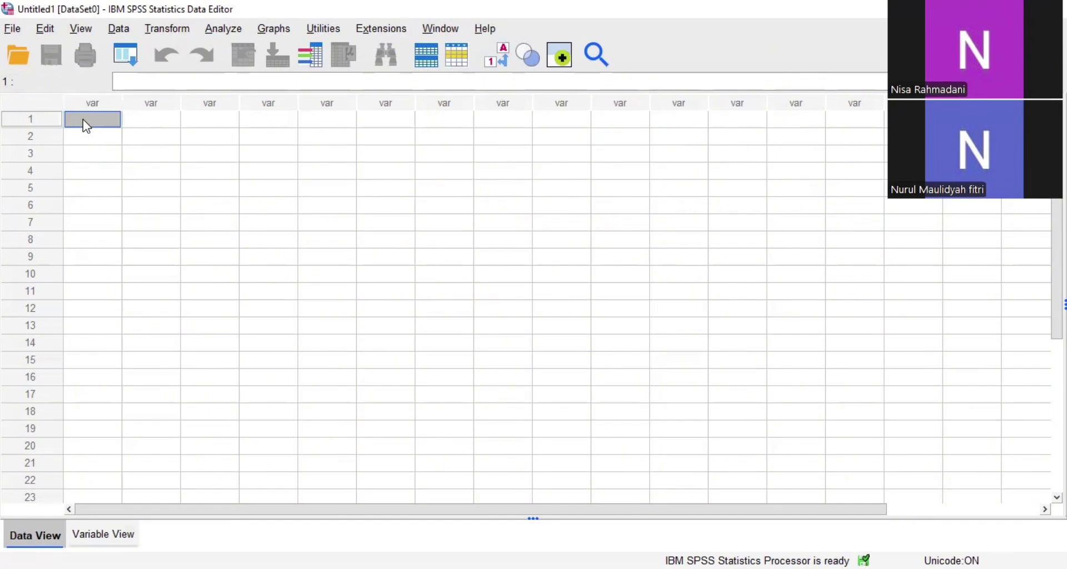
key(ctrl+v)
key(ctrl+v)
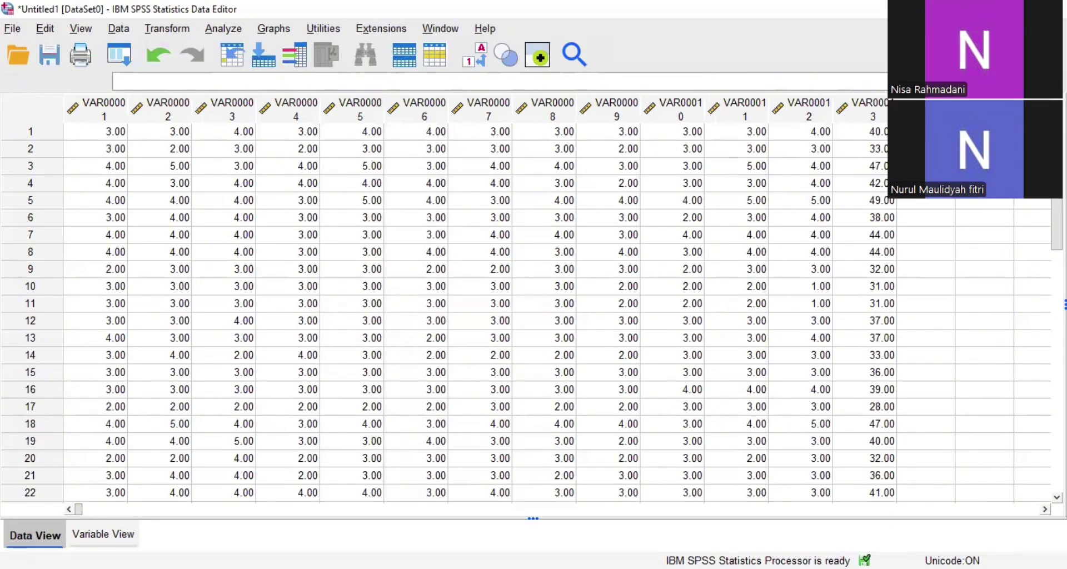
scroll(396, 209, down, 4)
scroll(395, 208, up, 4)
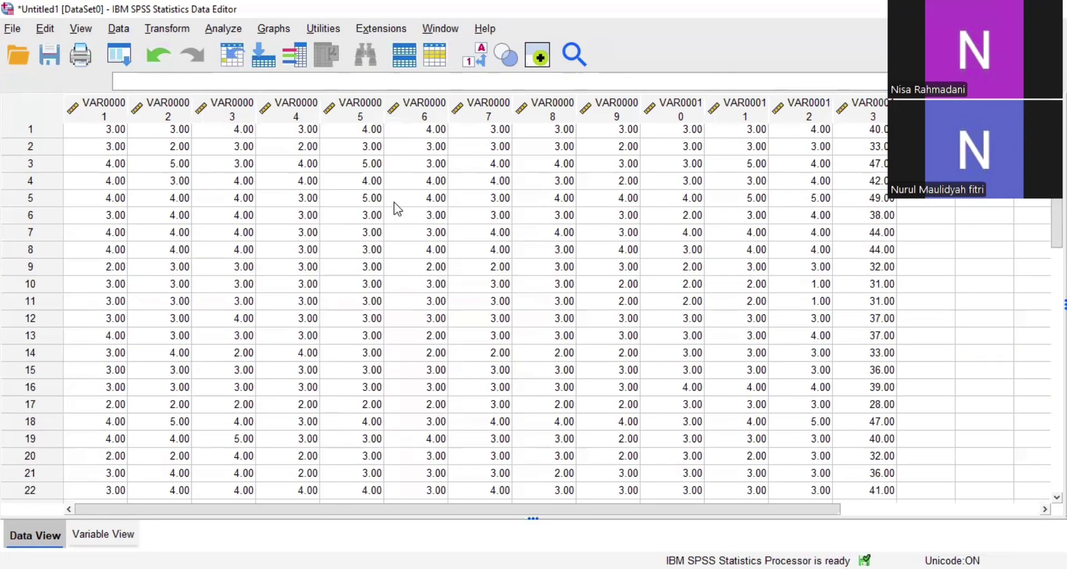
- Replace VAR000 with P throughout the Name column of the variable definitions
click(108, 536)
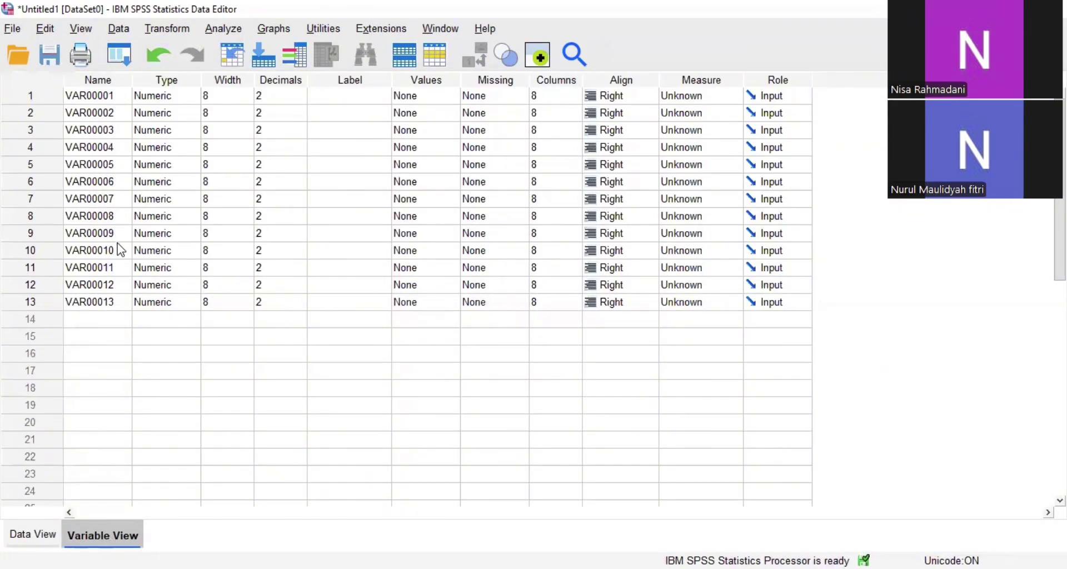
click(112, 79)
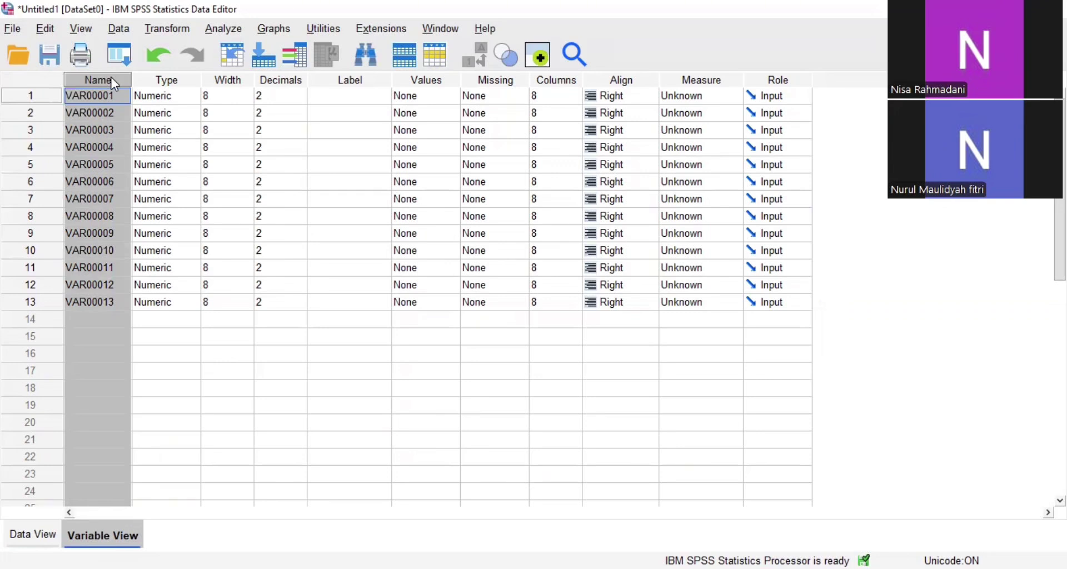
key(ctrl+f)
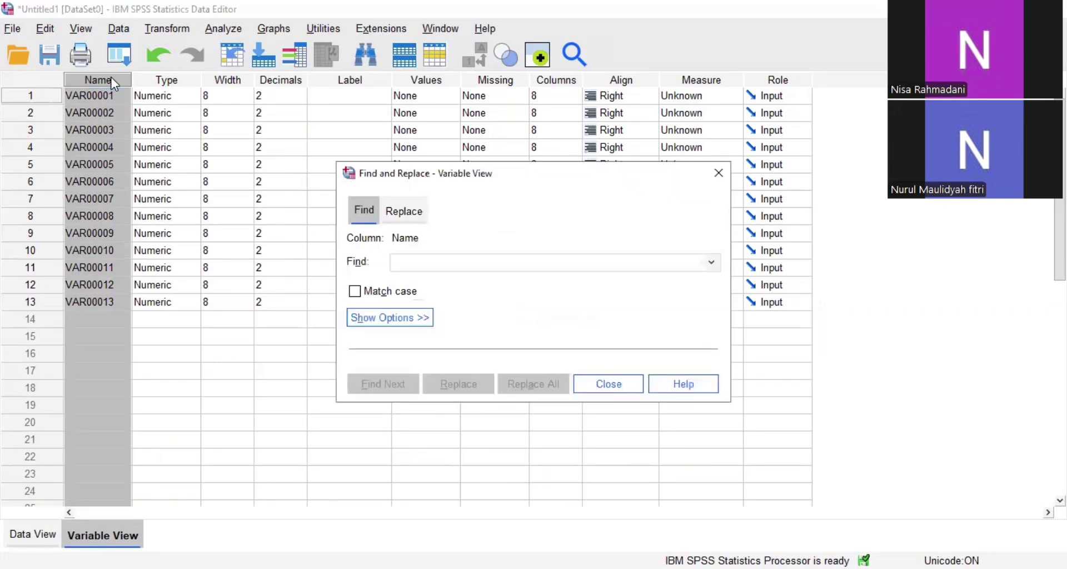
click(404, 211)
click(424, 262)
text(r)
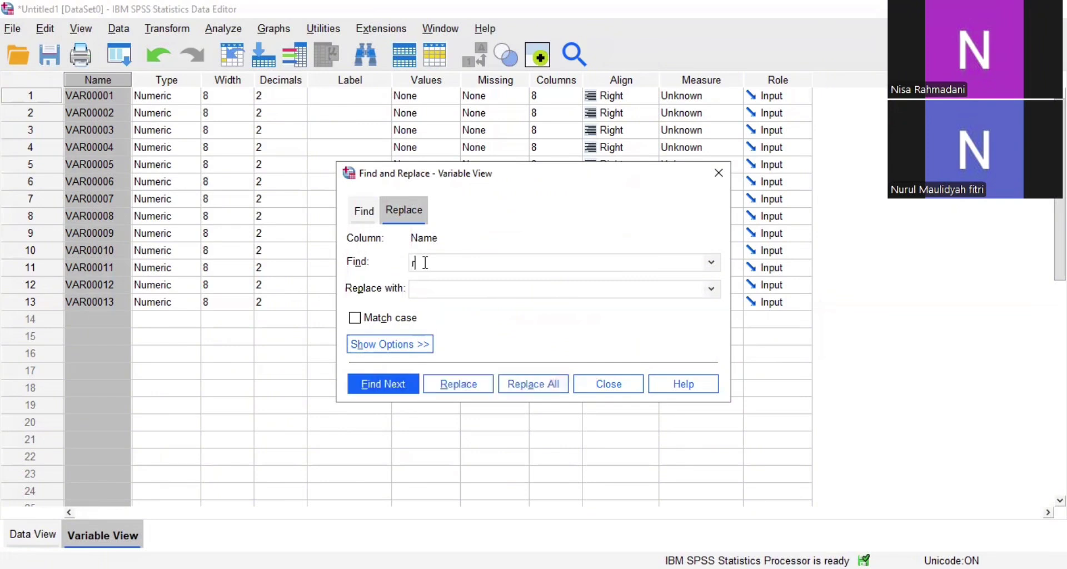
key(BackSpace)
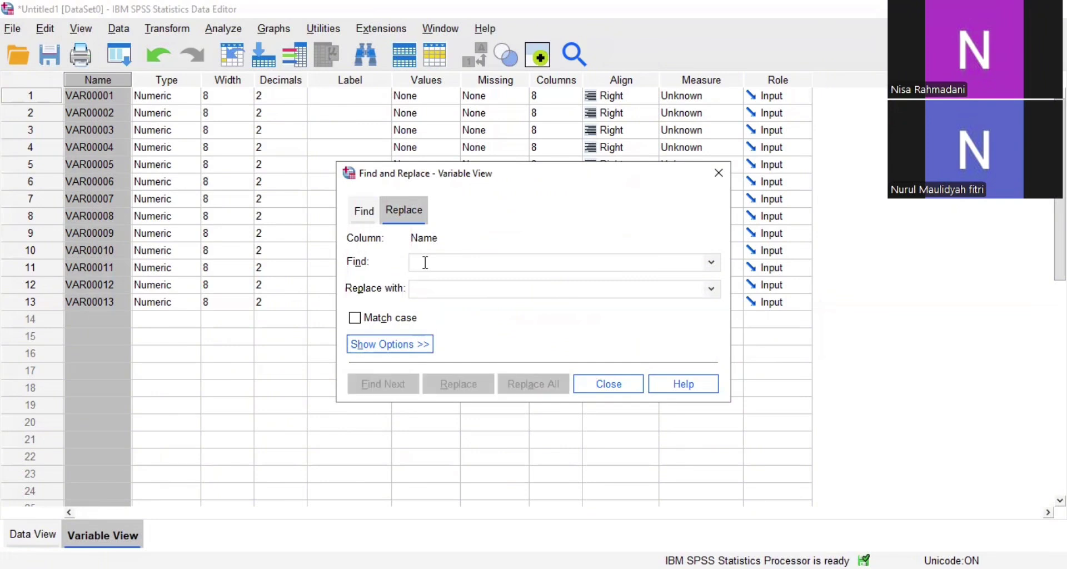
text(R)
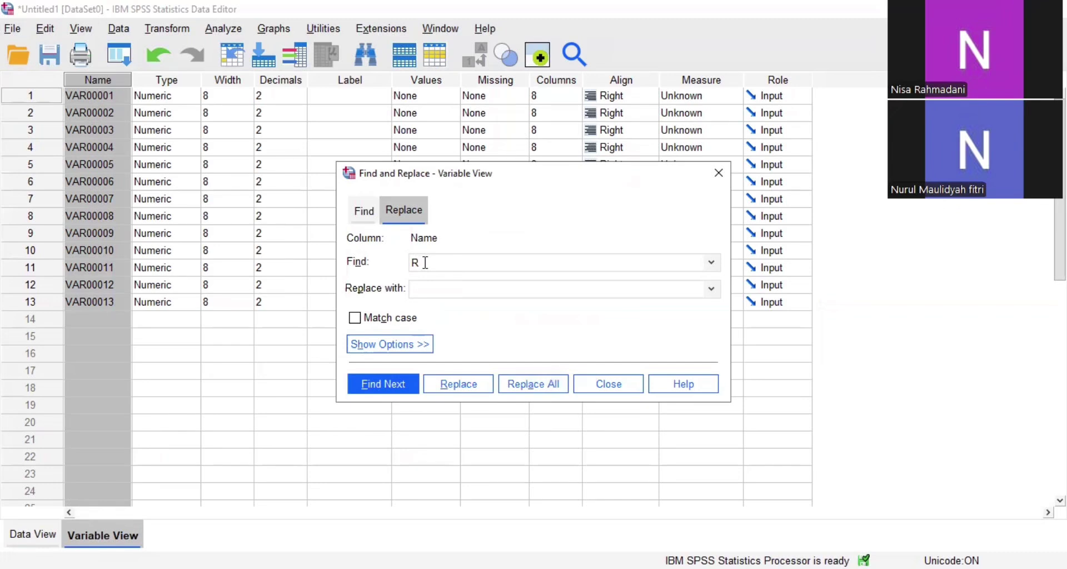
key(BackSpace)
text(VAR000)
click(434, 292)
text(P)
click(527, 384)
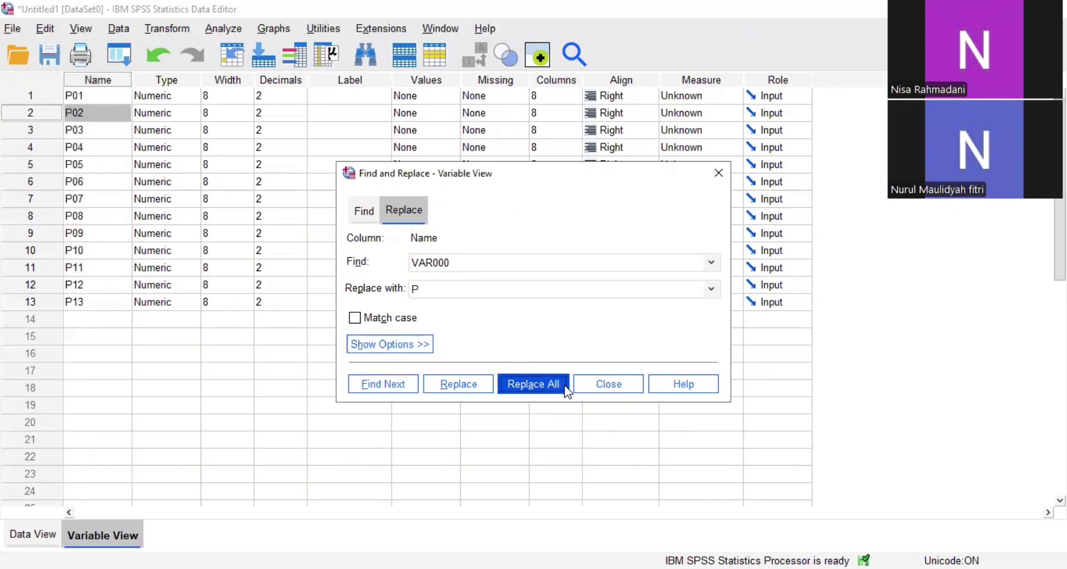
click(597, 384)
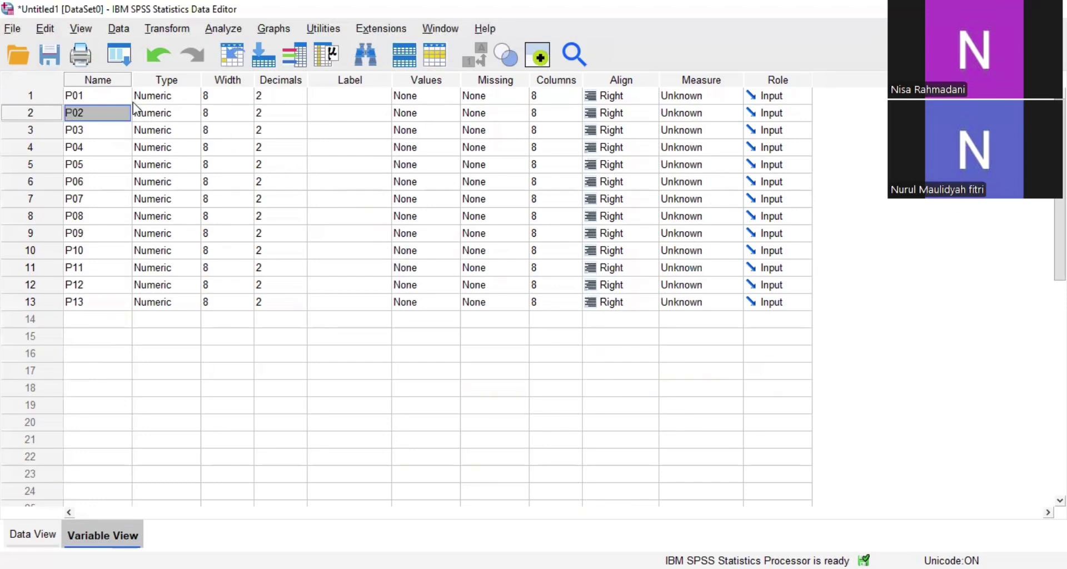
- Rename the variable in row 13 as TOTAL
click(105, 95)
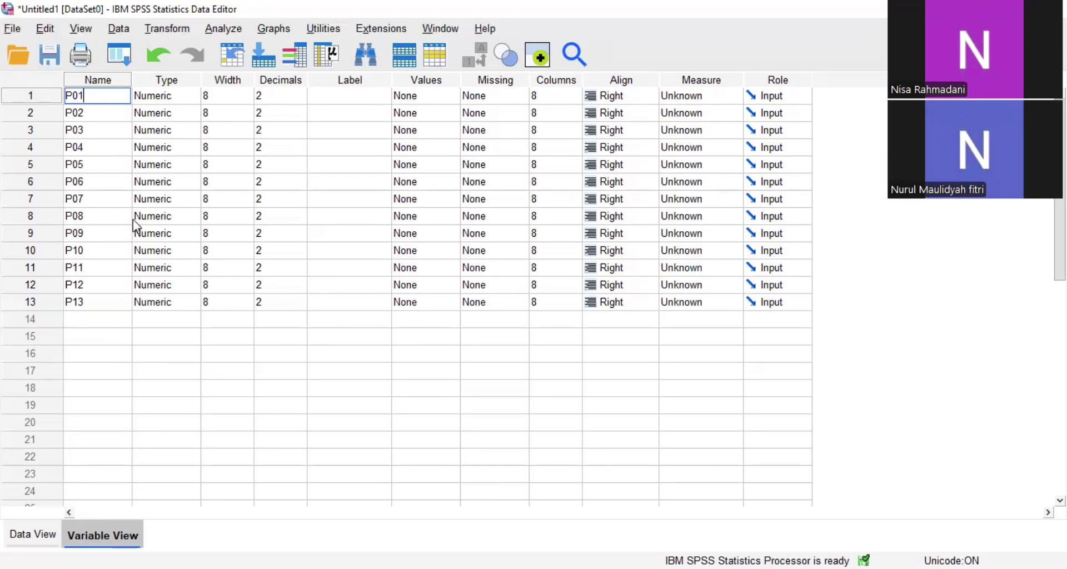
double_click(100, 303)
key(BackSpace)
key(BackSpace)
key(BackSpace)
text(T)
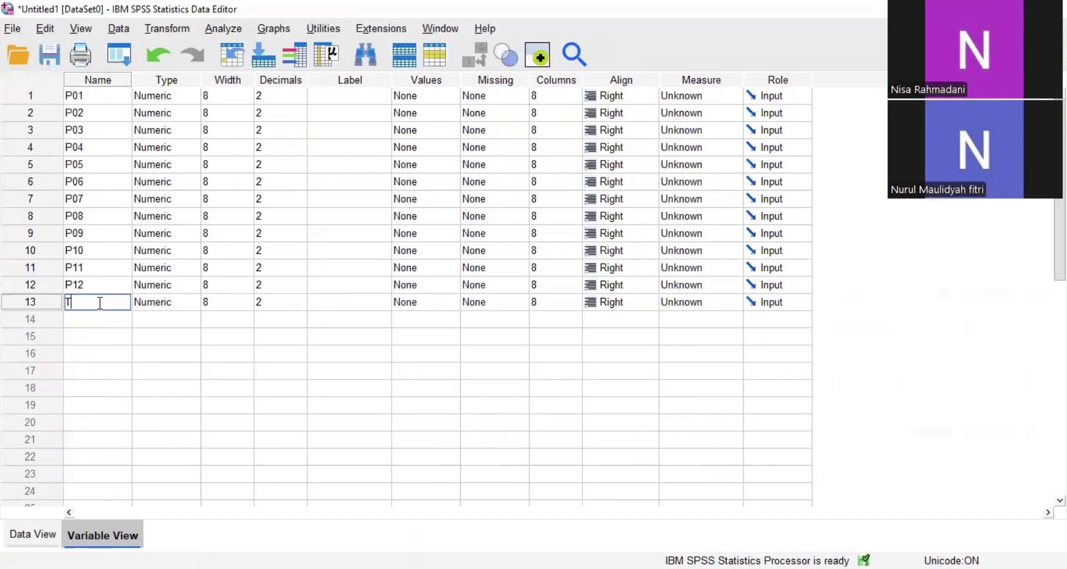
text(OTAL)
click(211, 370)
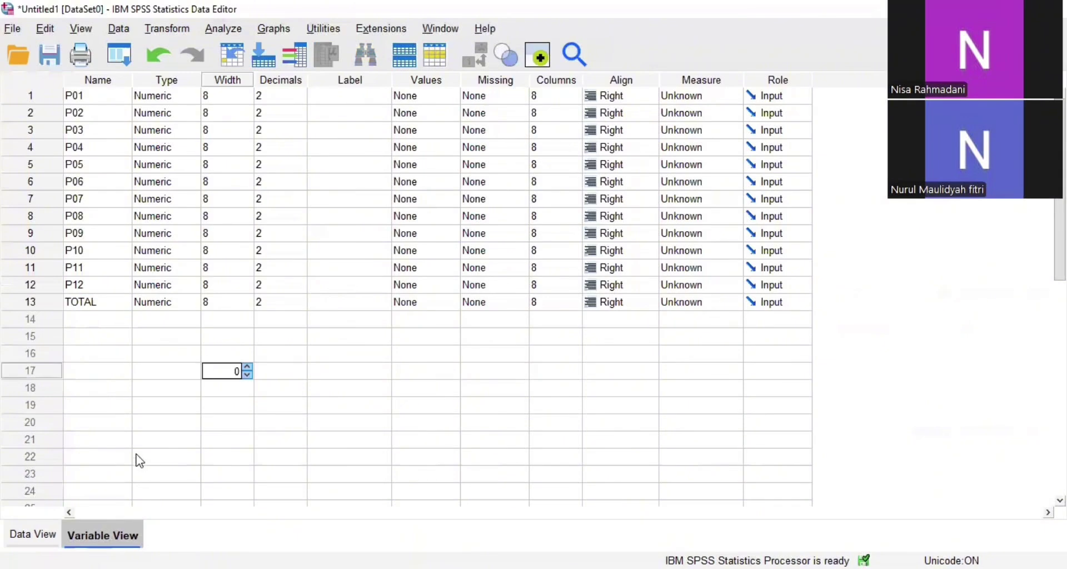
- Run a Bivariate Correlation on all variables, P01 to P12 and TOTAL, using Pearson coefficients and a two-tailed significance test
click(50, 533)
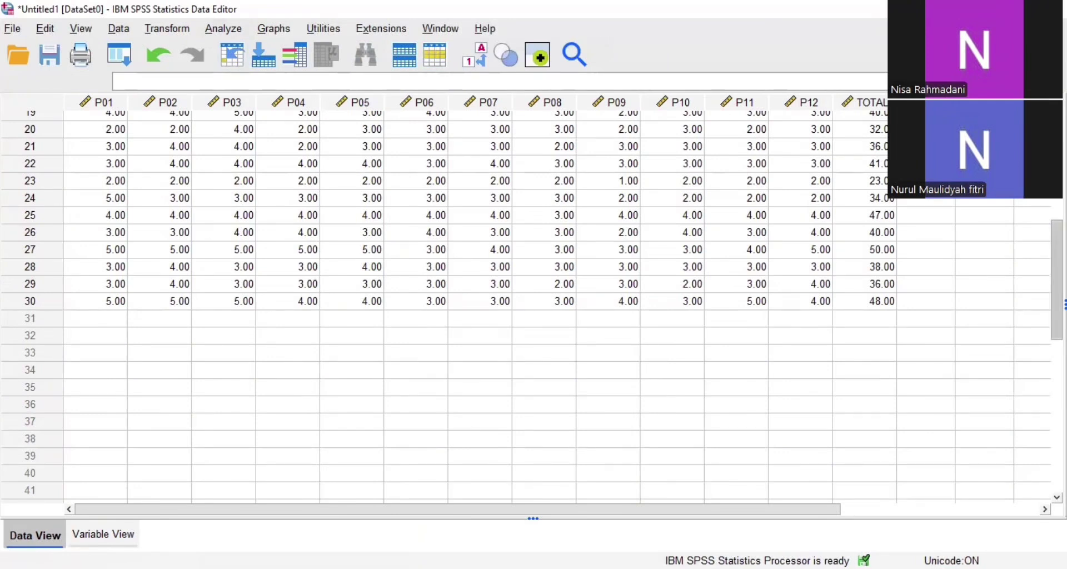
drag(1056, 269, 1056, 167)
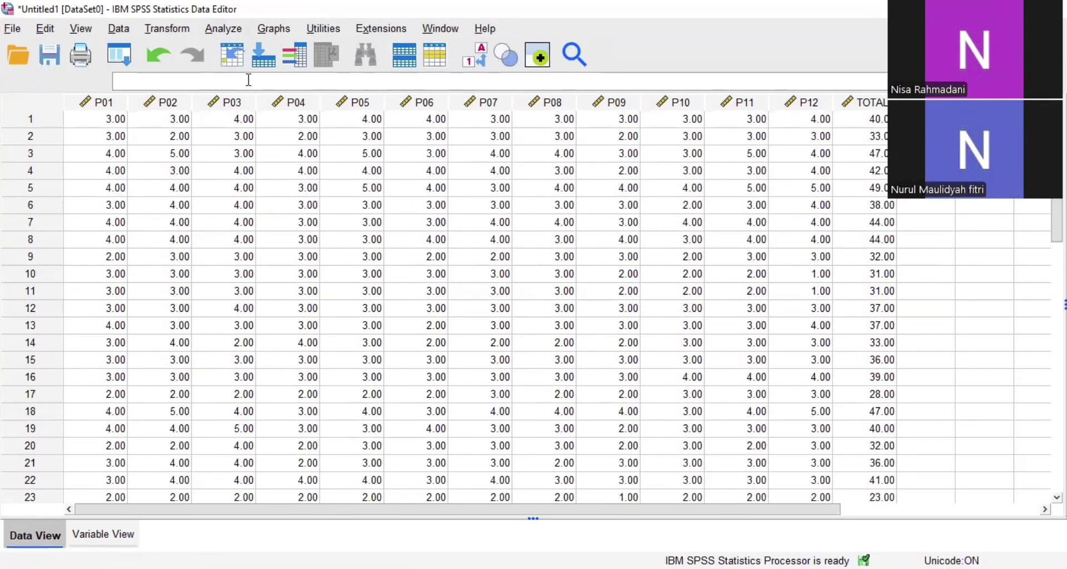
click(223, 29)
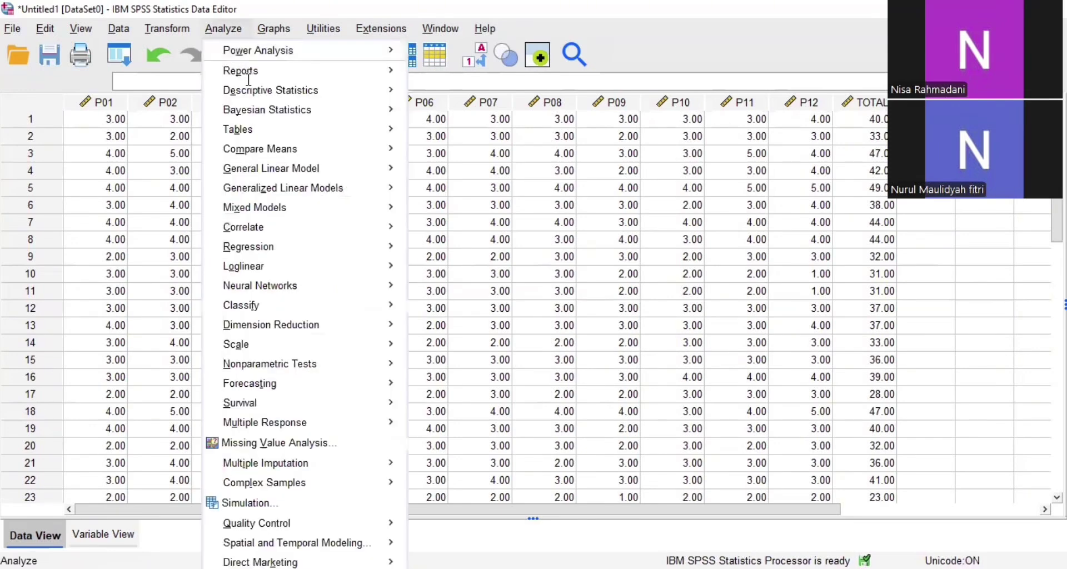
mouse_move(265, 223)
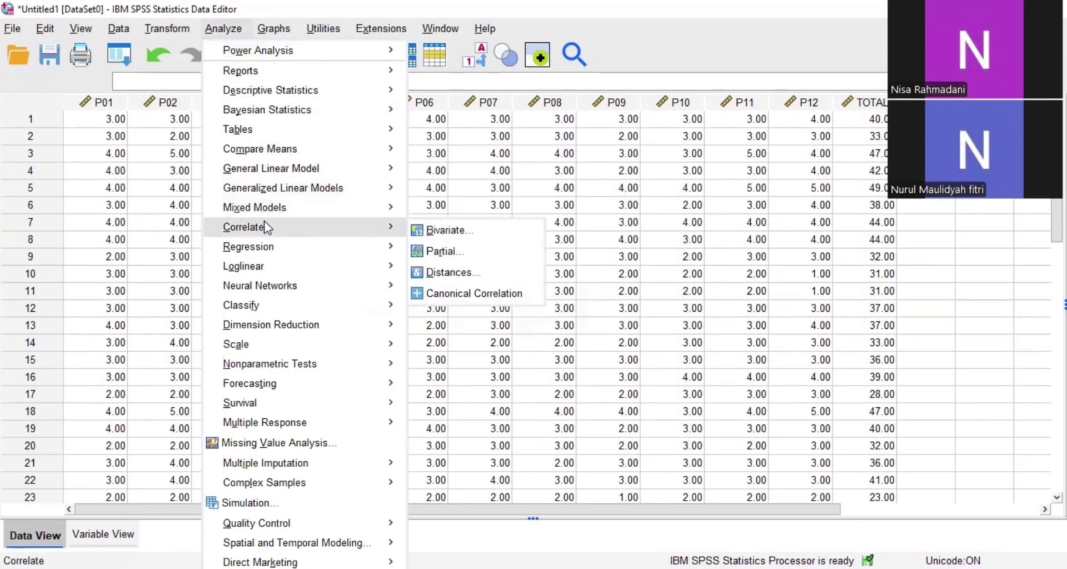
click(431, 230)
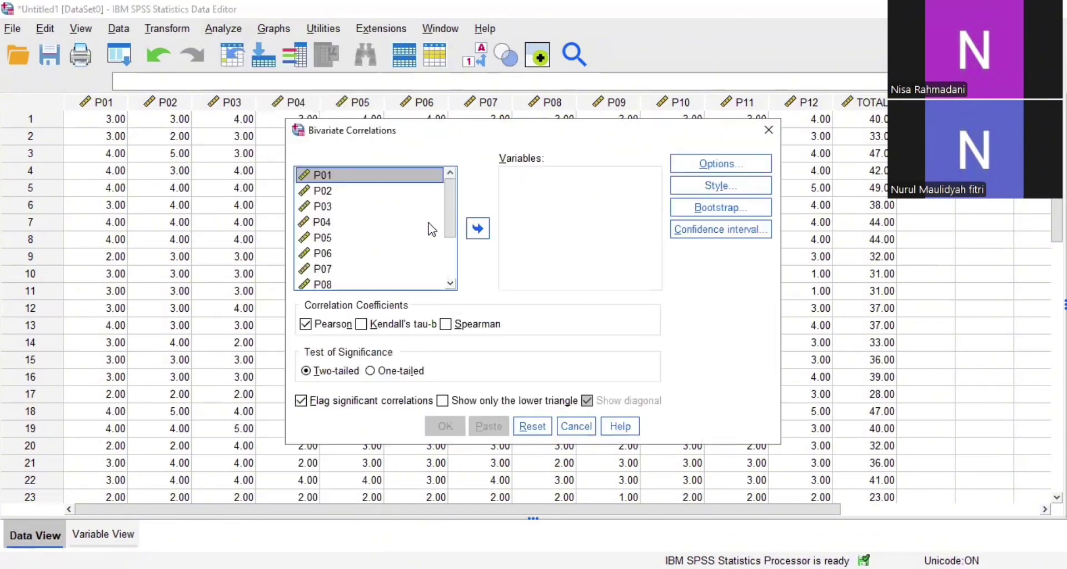
drag(449, 217, 451, 269)
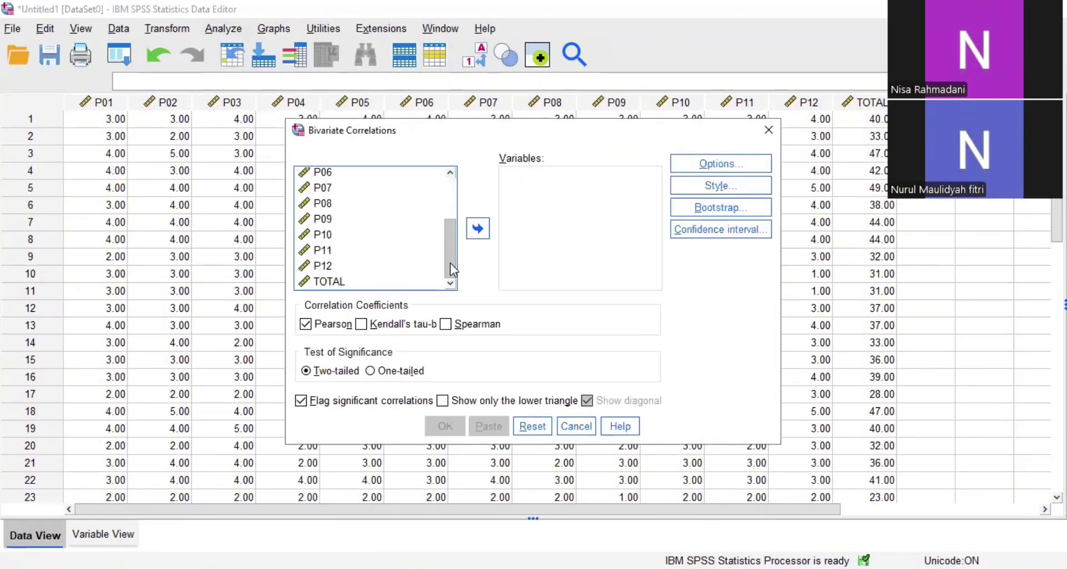
key(ctrl+a)
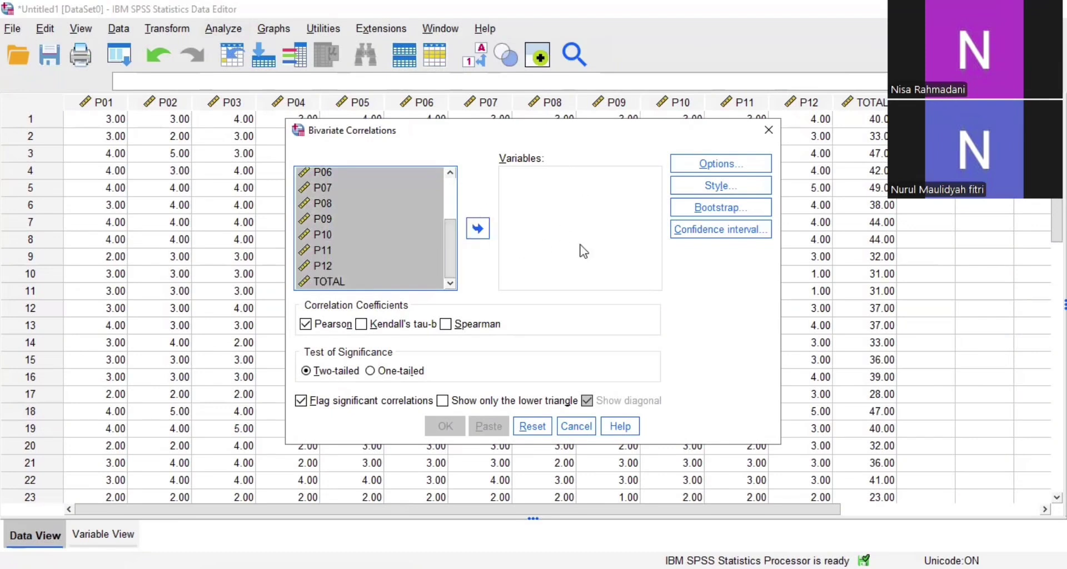
click(476, 229)
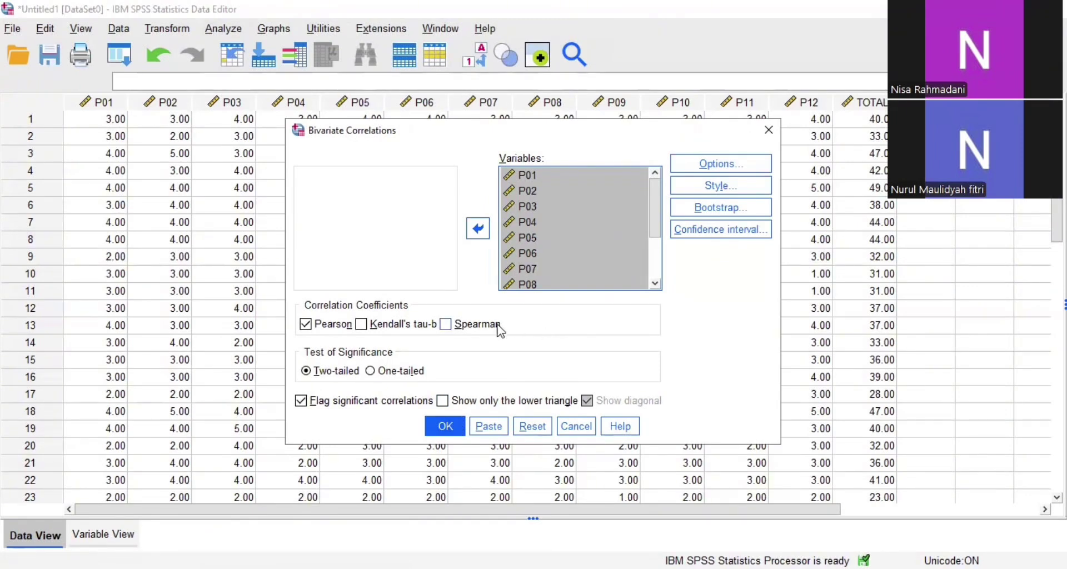
click(447, 429)
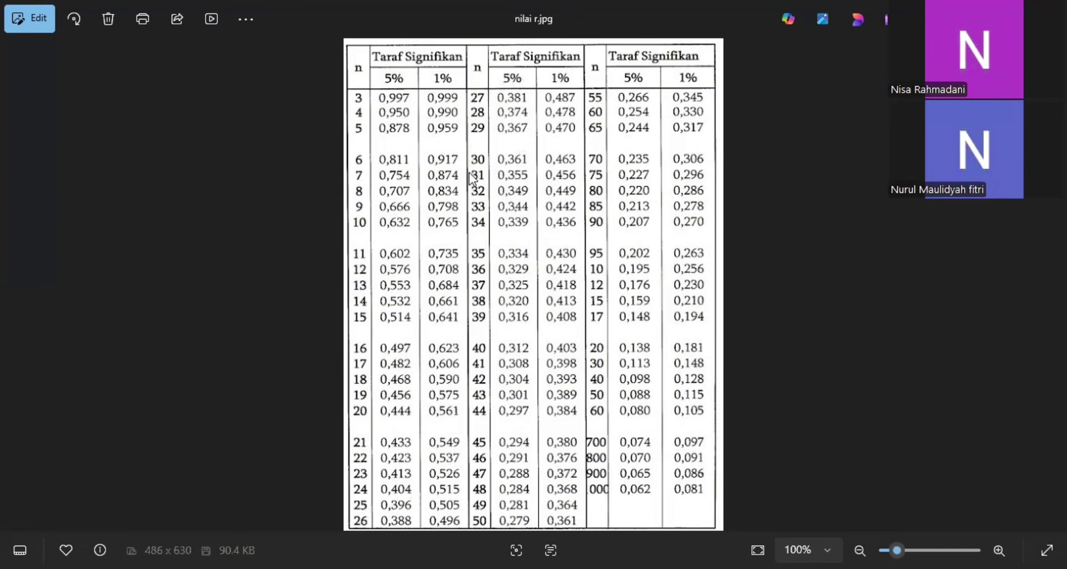
- Return to the SPSS output and examine the Pearson correlations and significance values of P01 to P12 against TOTAL
key(alt+Tab)
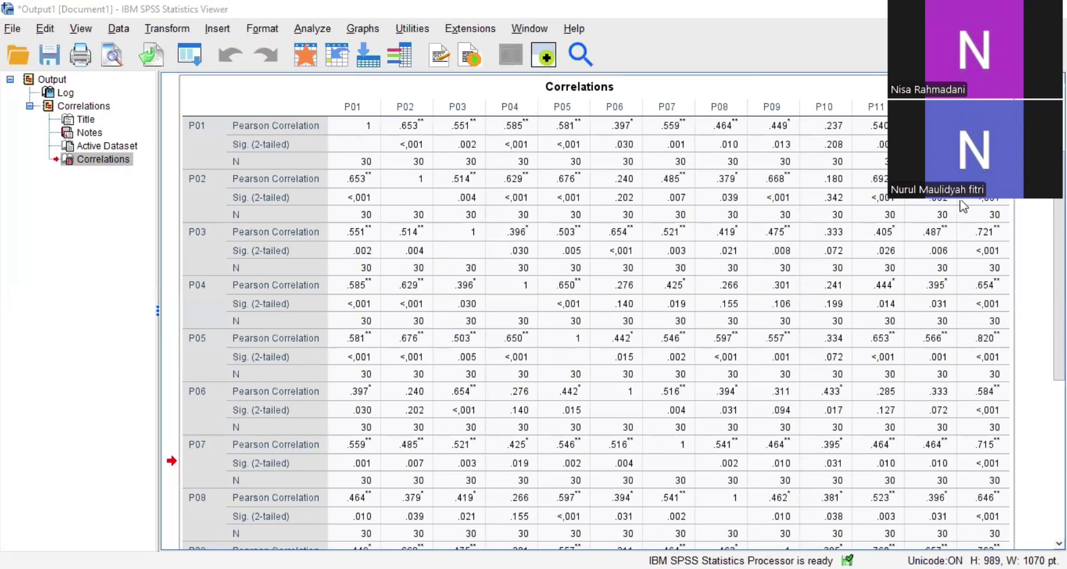
click(1029, 212)
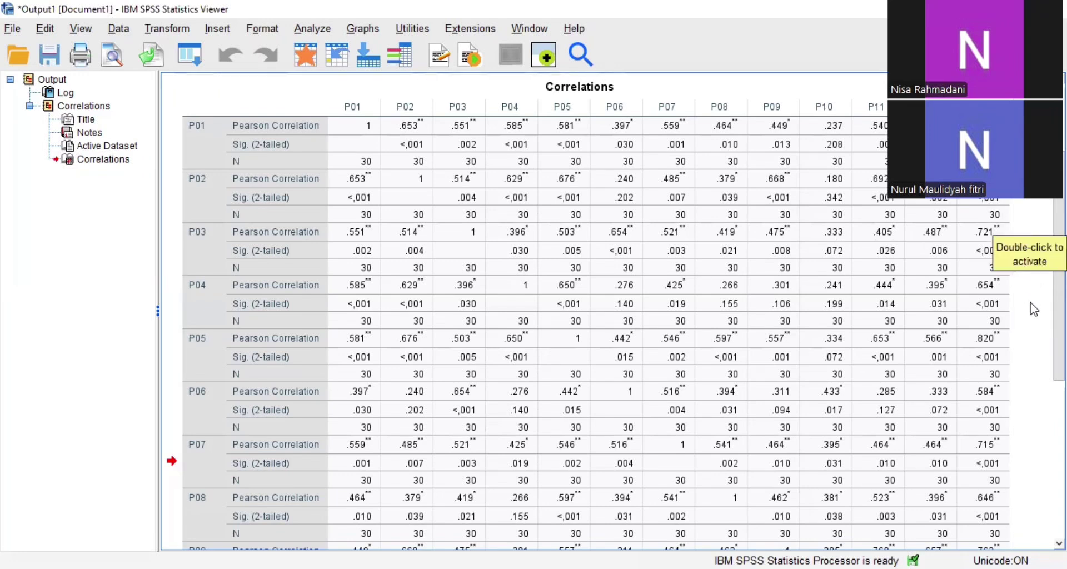
click(1003, 255)
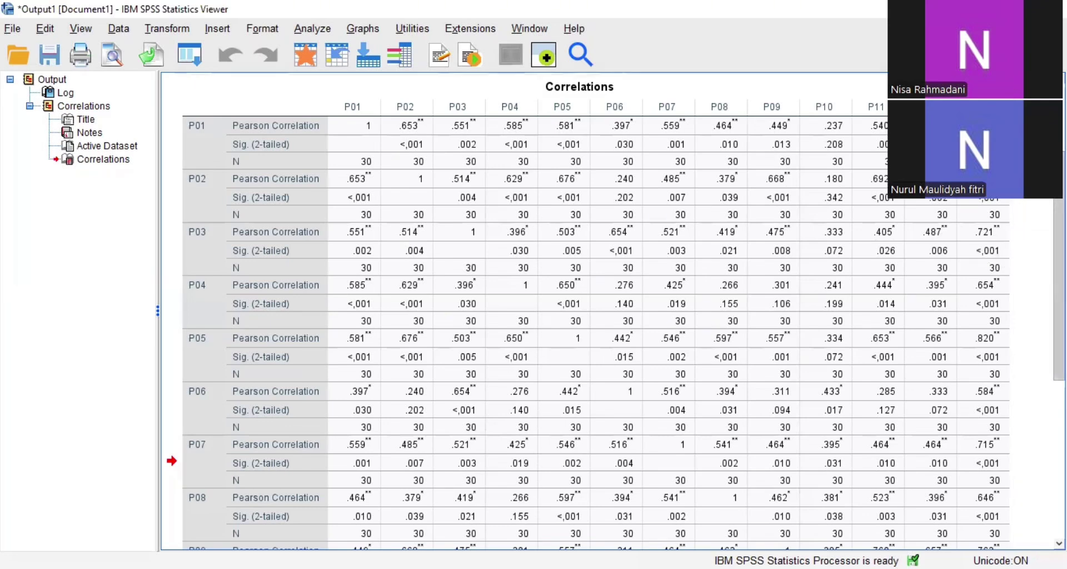
scroll(611, 311, down, 3)
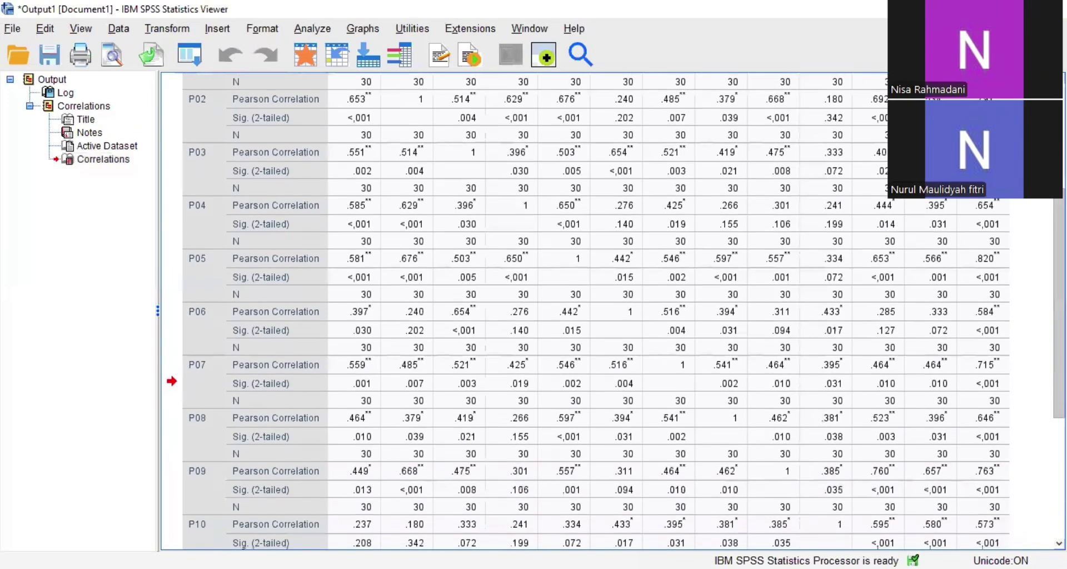
scroll(611, 311, down, 3)
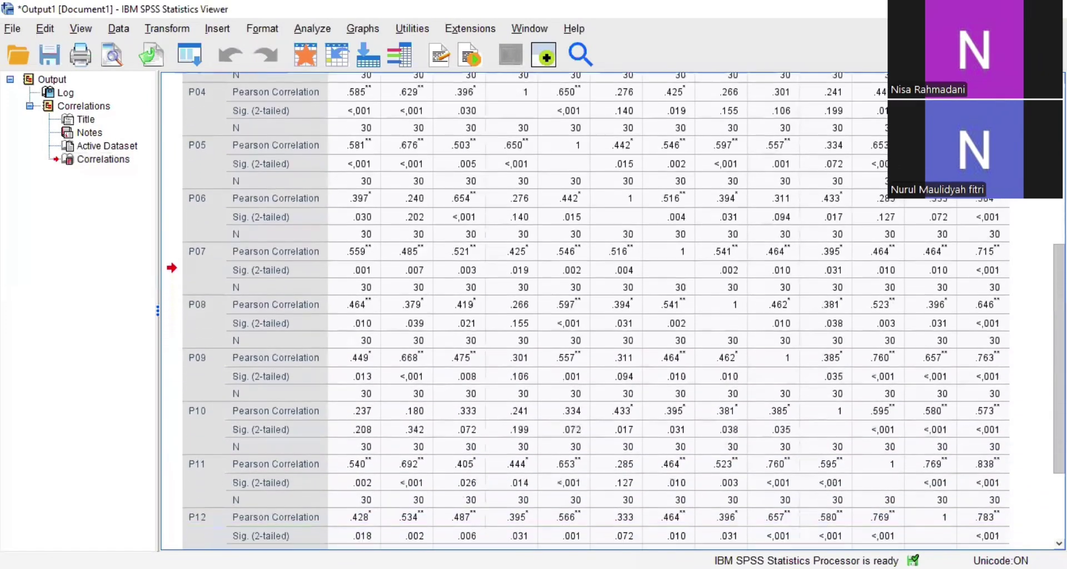
scroll(611, 311, down, 3)
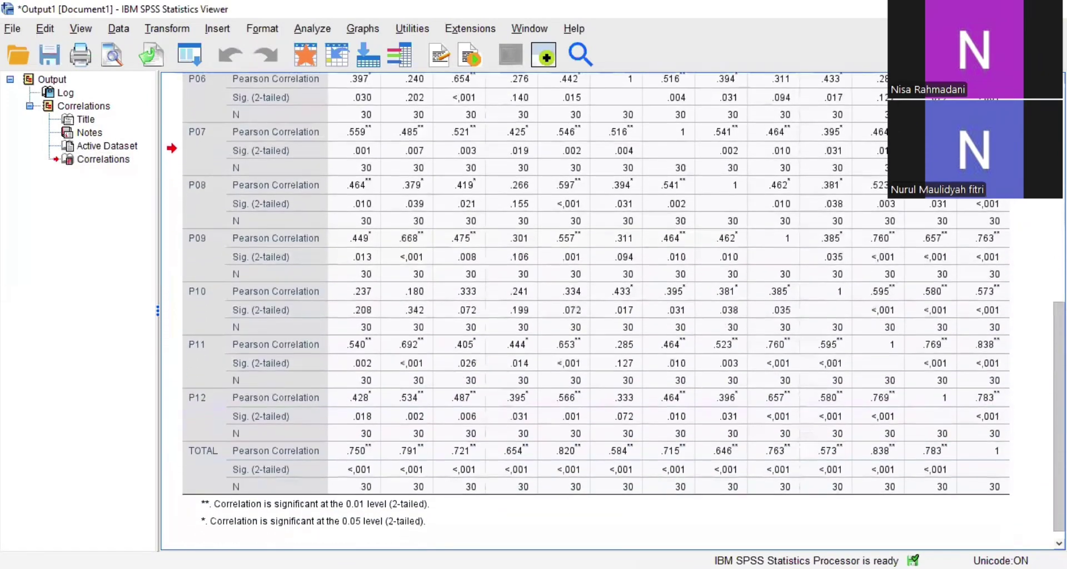
scroll(612, 311, up, 10)
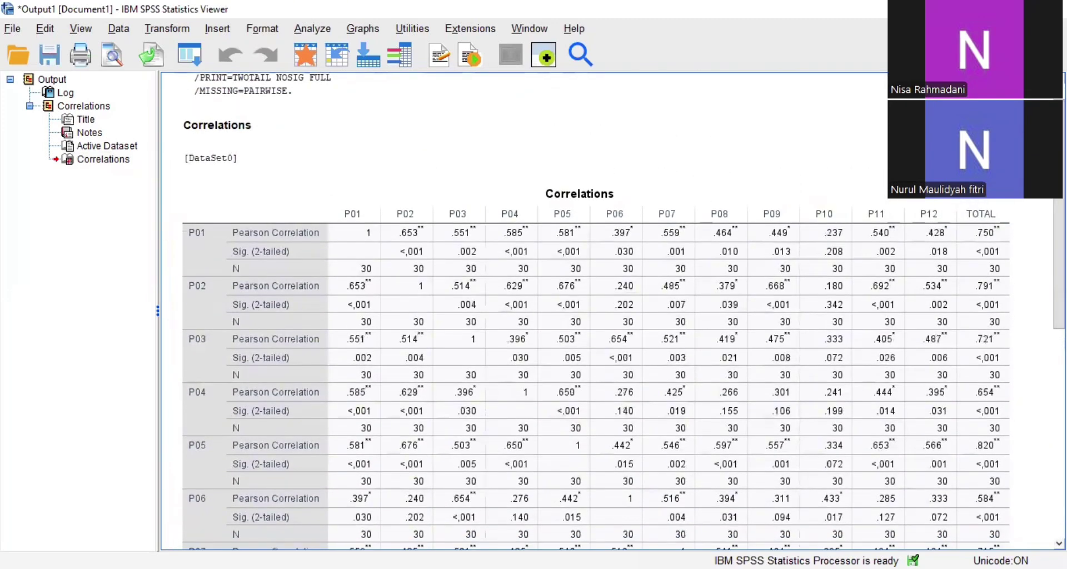
click(585, 281)
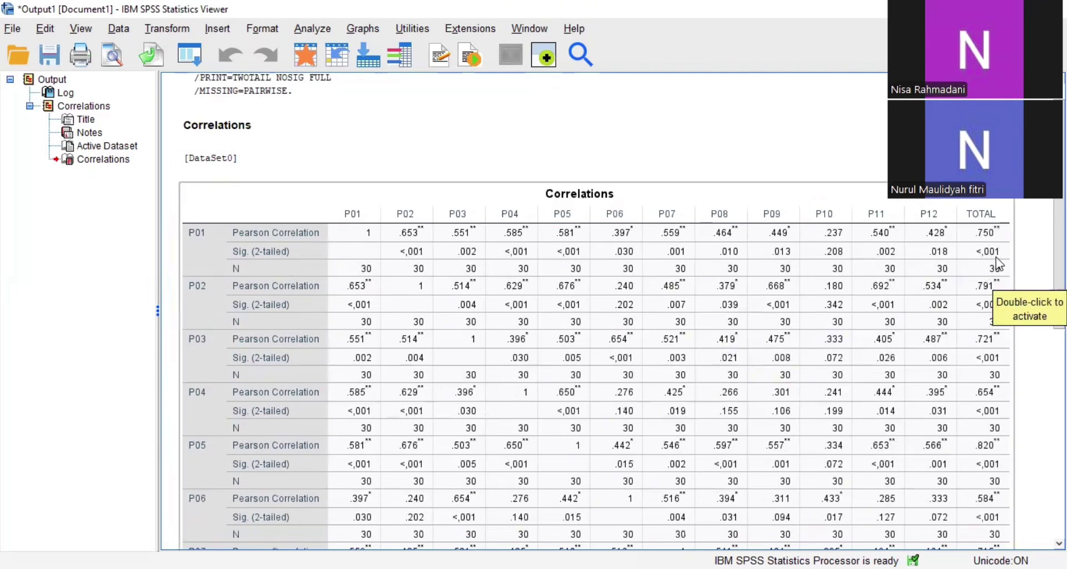
click(1008, 276)
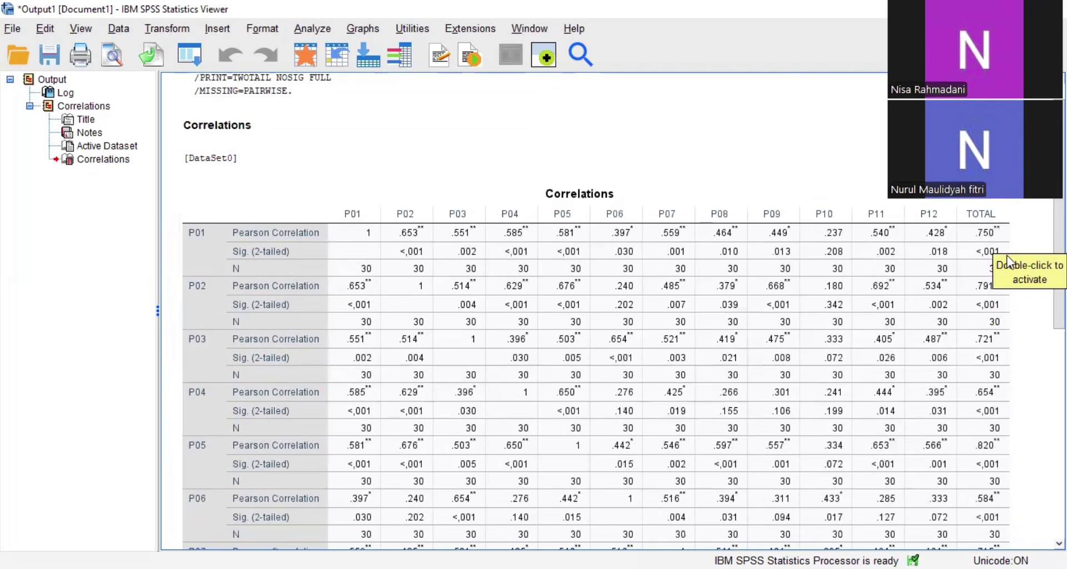
- Review the TOTAL column of the Correlations table row by row, from P01 down to the last items, checking correlation and significance values
click(975, 319)
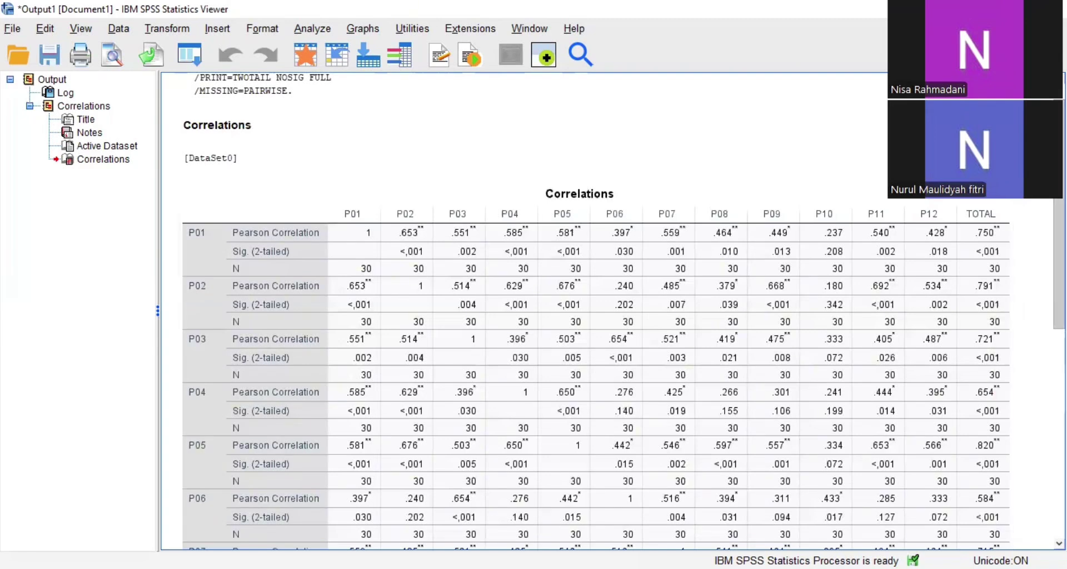
scroll(611, 311, down, 3)
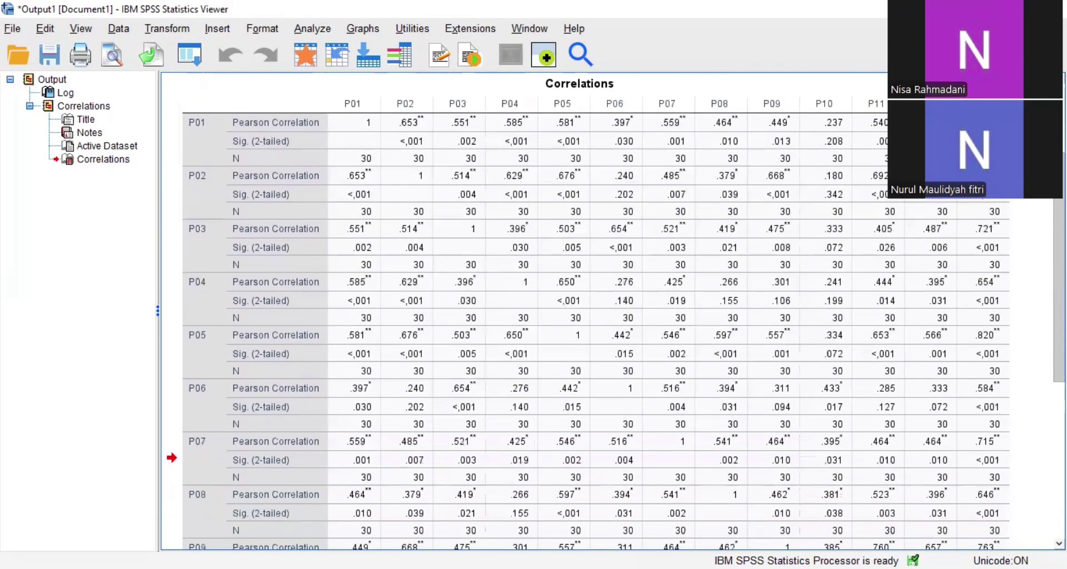
scroll(611, 311, down, 1)
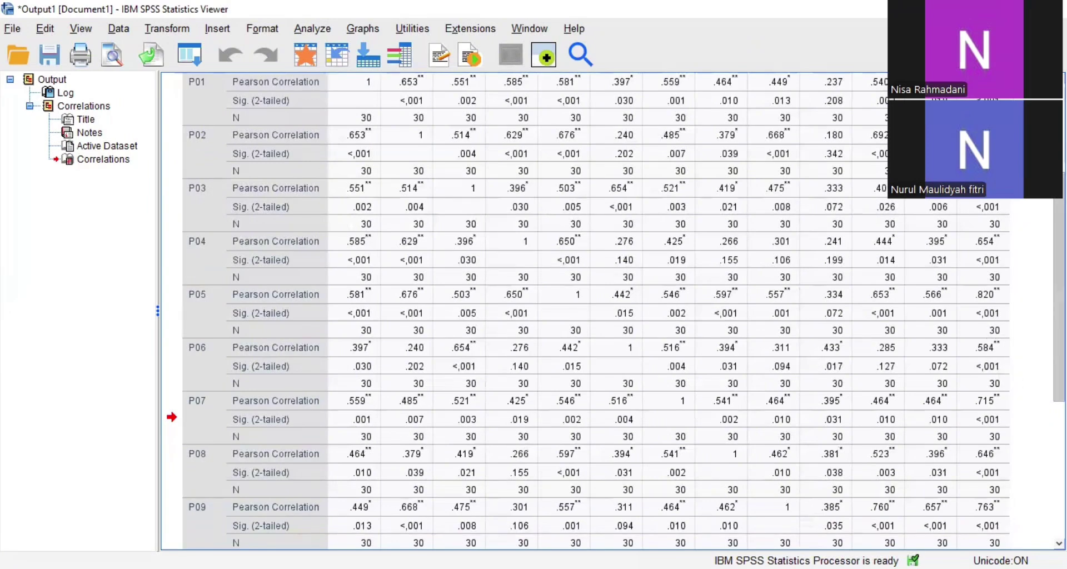
scroll(1059, 333, down, 2)
scroll(1003, 397, down, 1)
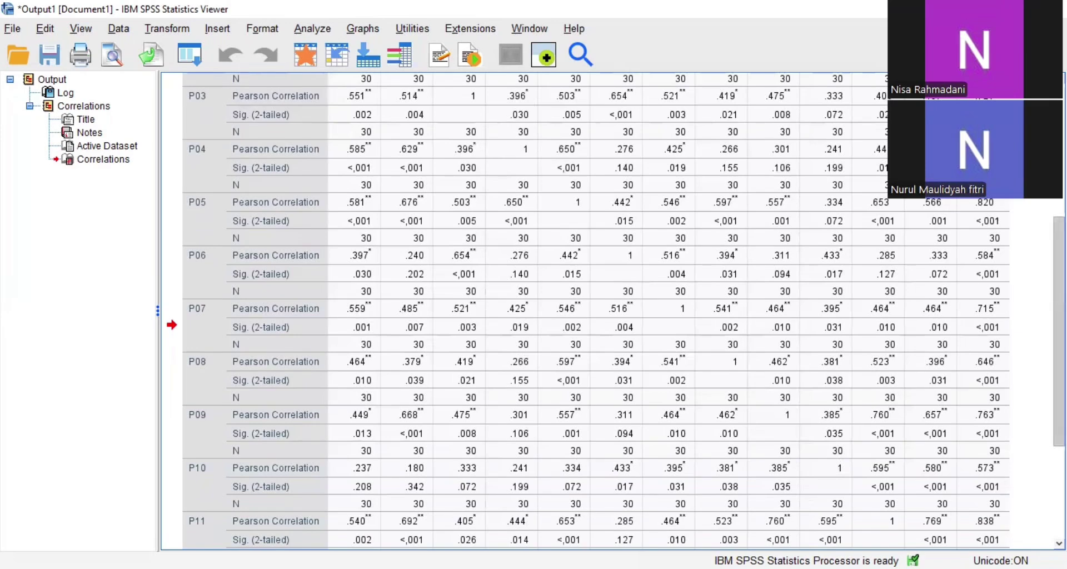
scroll(1059, 334, down, 3)
scroll(615, 312, up, 9)
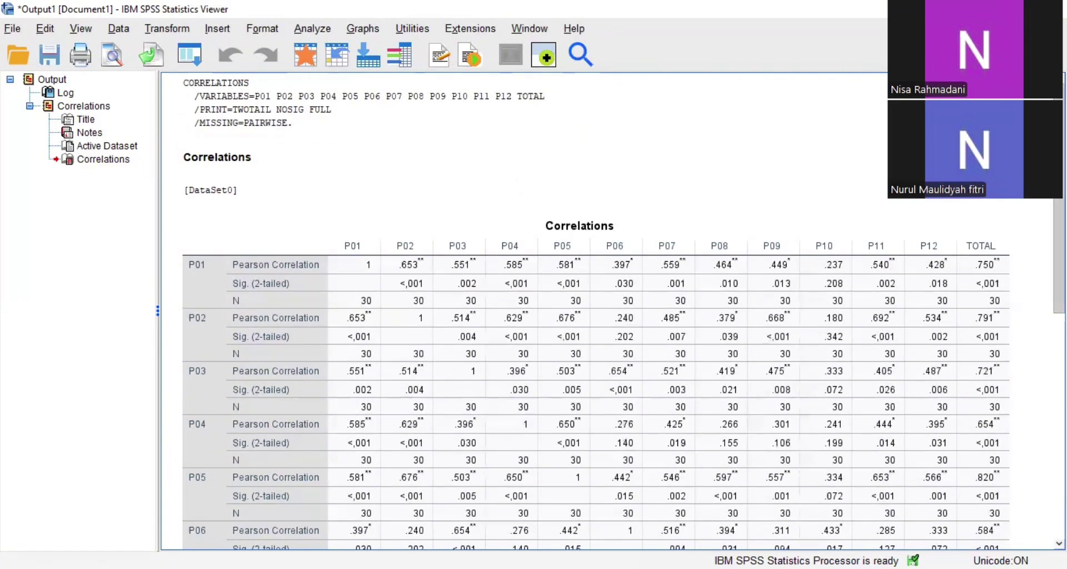
scroll(615, 311, down, 4)
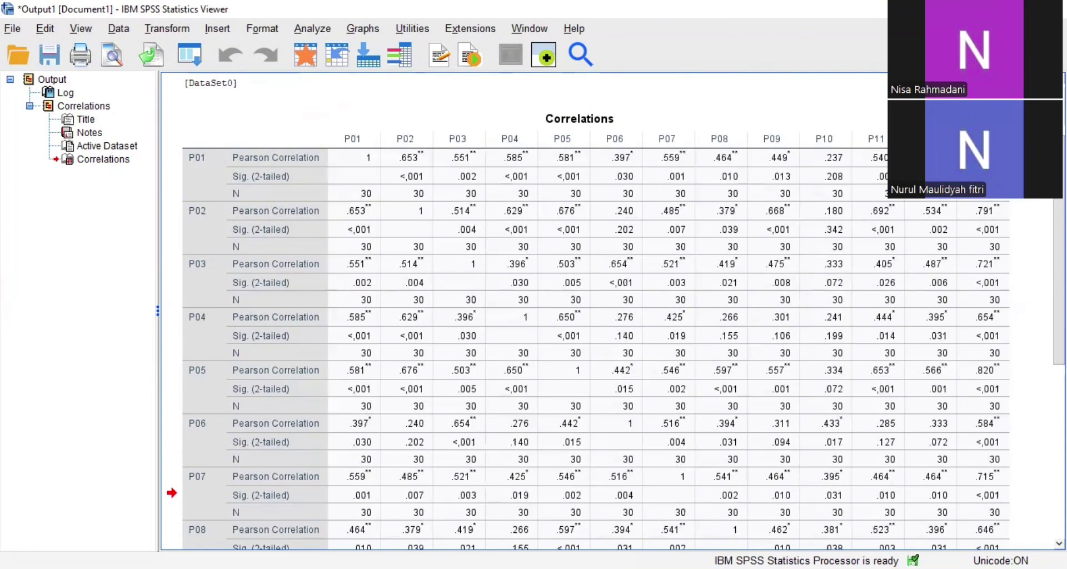
- Return to the data and set up a Reliability Analysis with P01 to P12 as the items, leaving out TOTAL
key(alt+Tab)
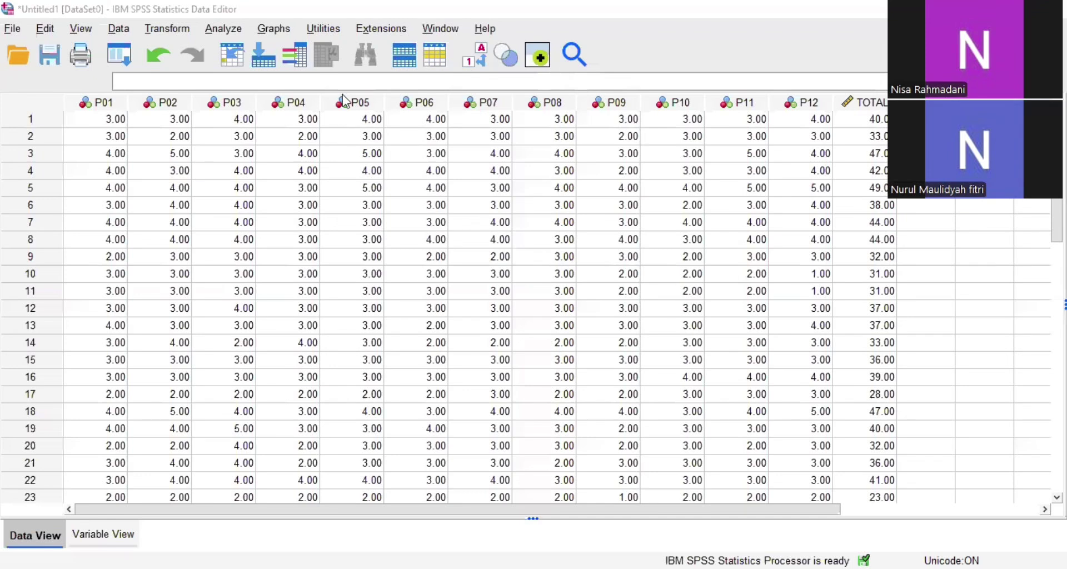
key(alt+a)
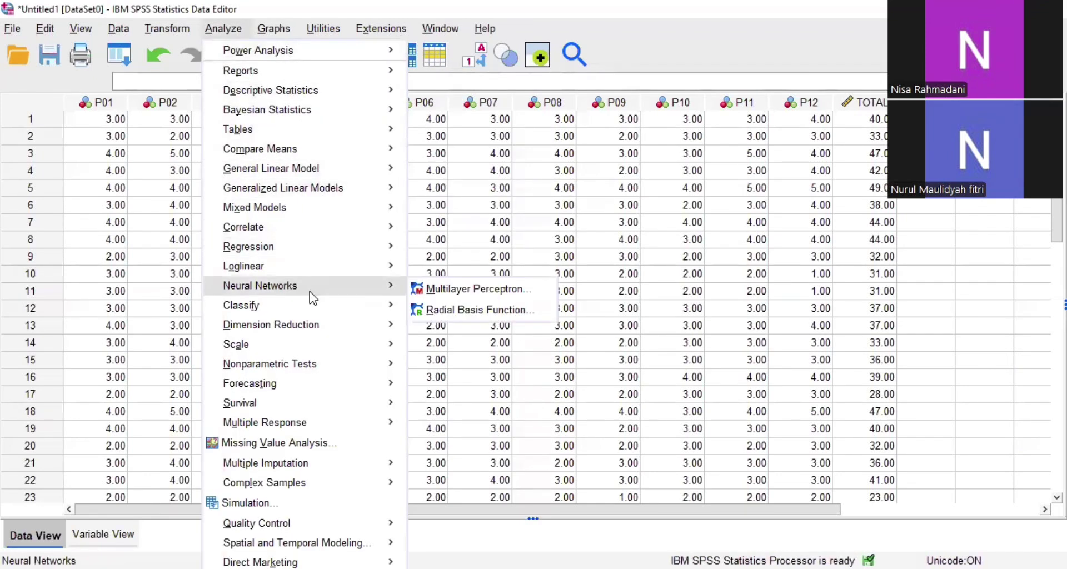
mouse_move(284, 342)
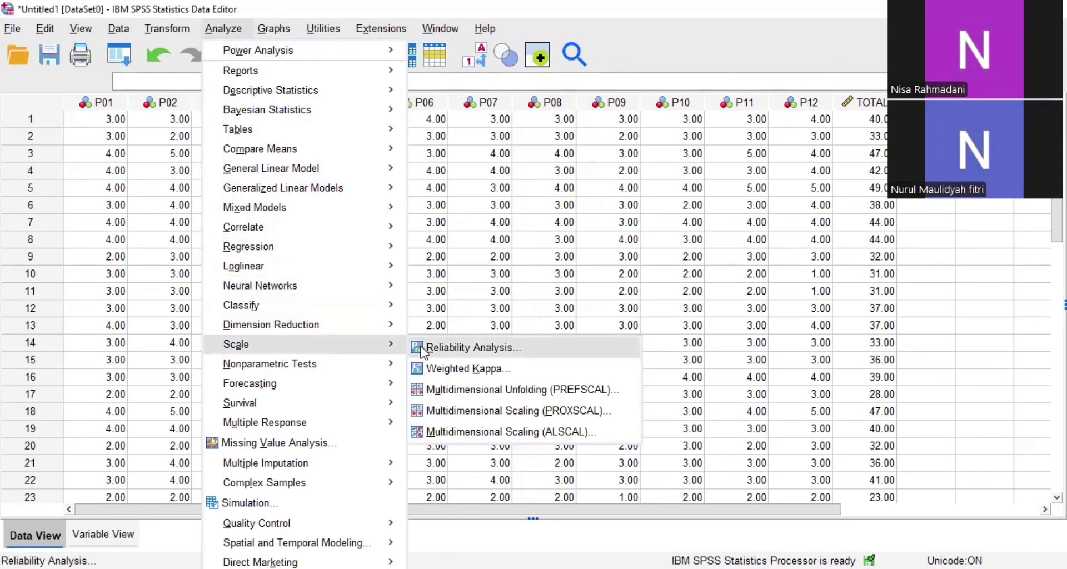
click(439, 350)
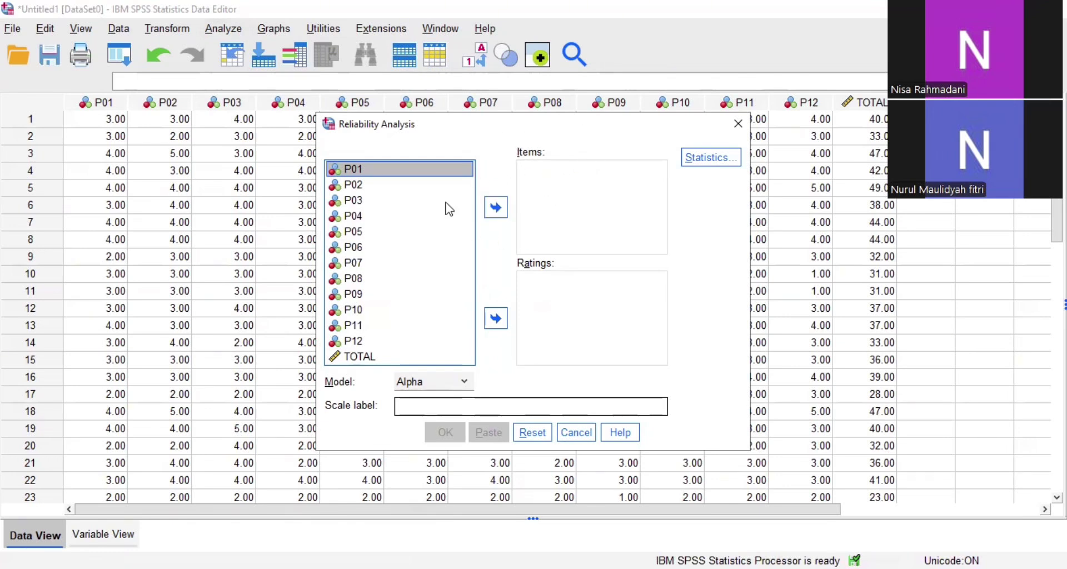
click(414, 262)
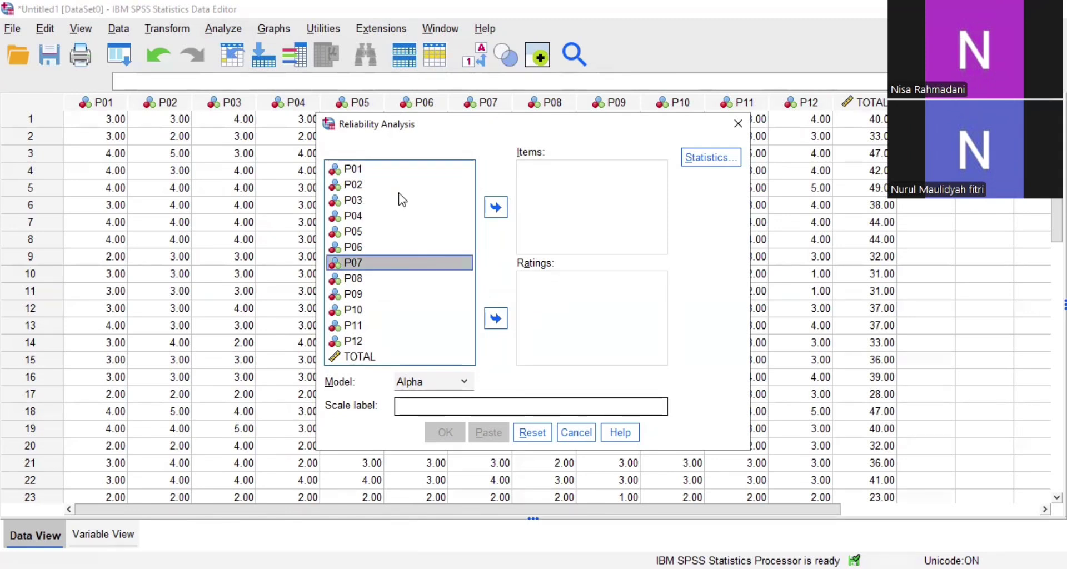
key(ctrl+a)
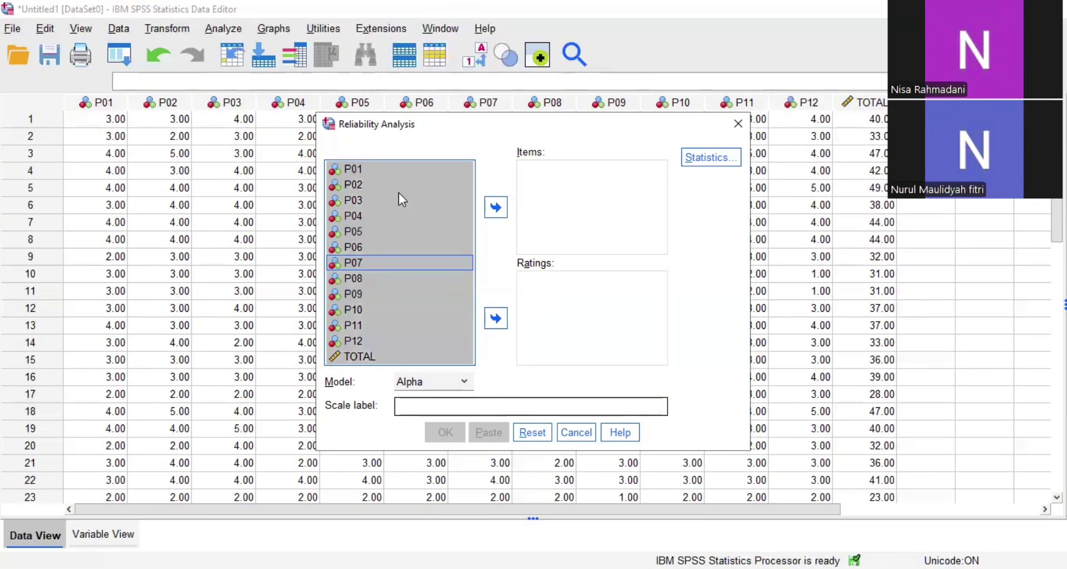
ctrl+click(364, 359)
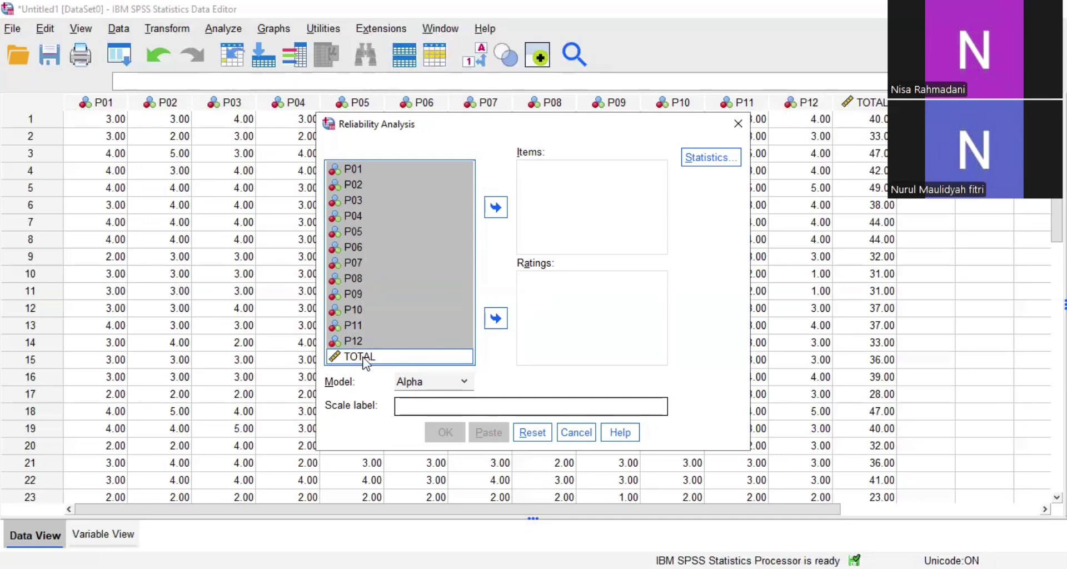
click(496, 207)
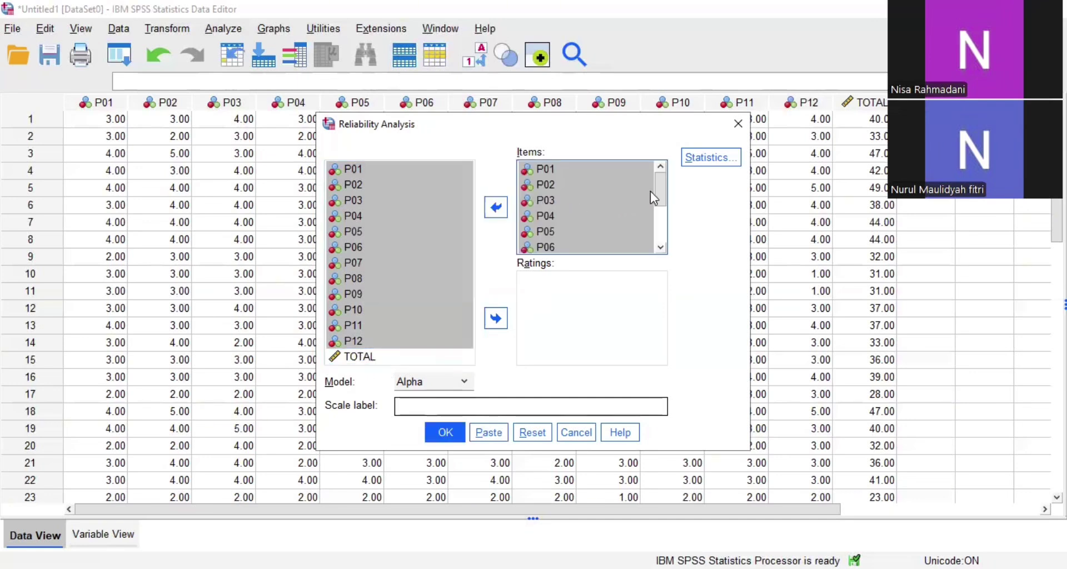
mouse_move(657, 189)
mouse_down()
mouse_move(672, 237)
mouse_move(666, 197)
mouse_up()
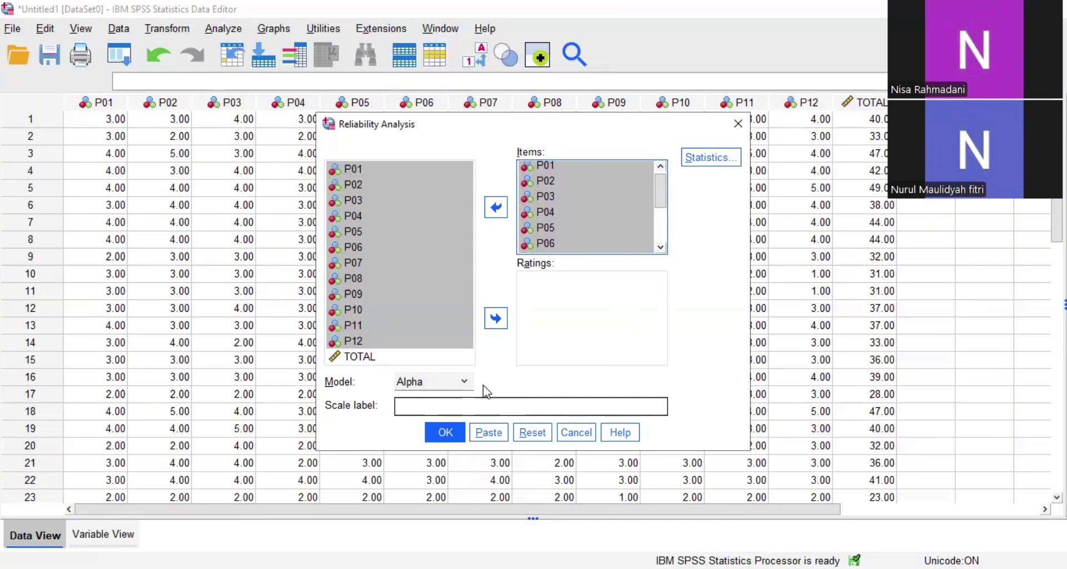
- Request the scale-if-item-deleted statistics, run the reliability analysis with the Alpha model, and view the reliability tables in the output
click(723, 165)
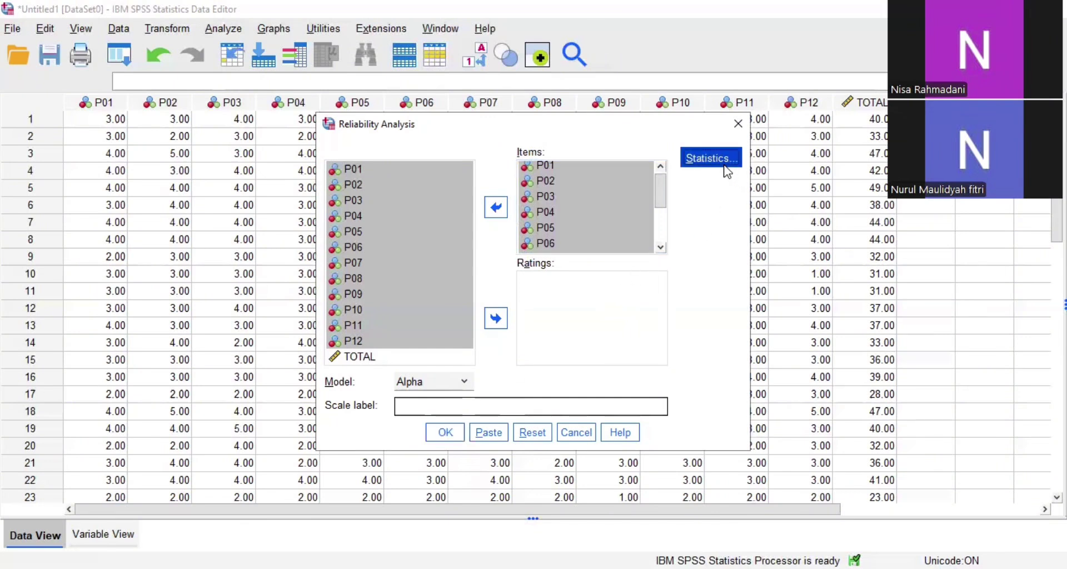
click(382, 127)
click(469, 518)
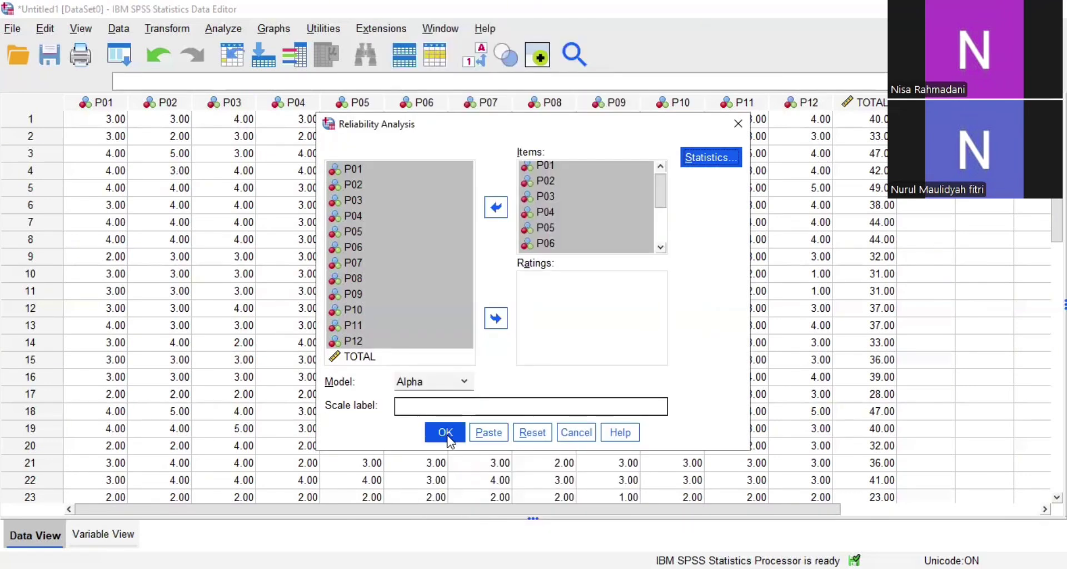
click(448, 435)
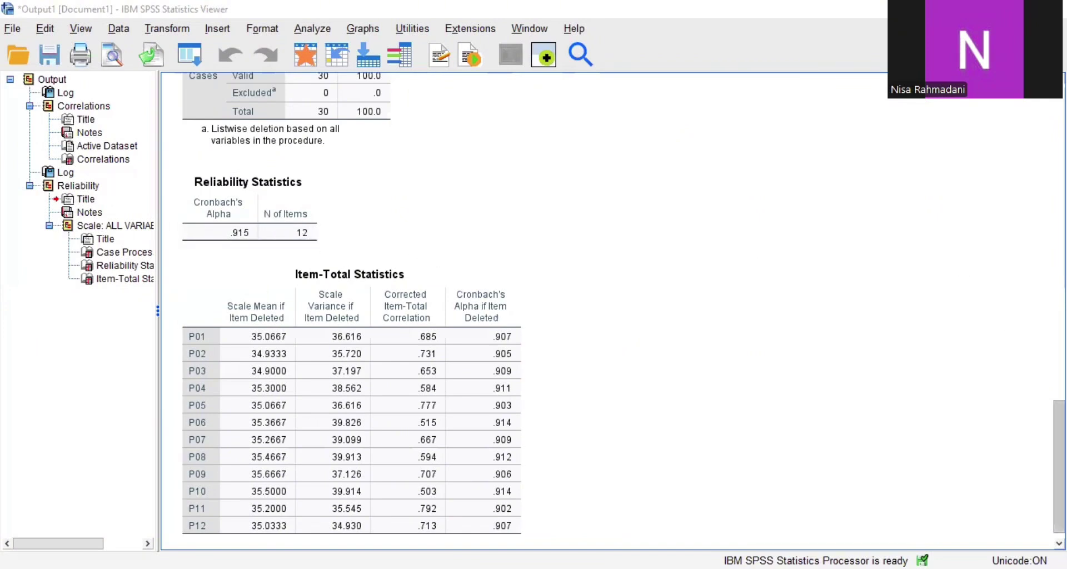
scroll(627, 253, up, 1)
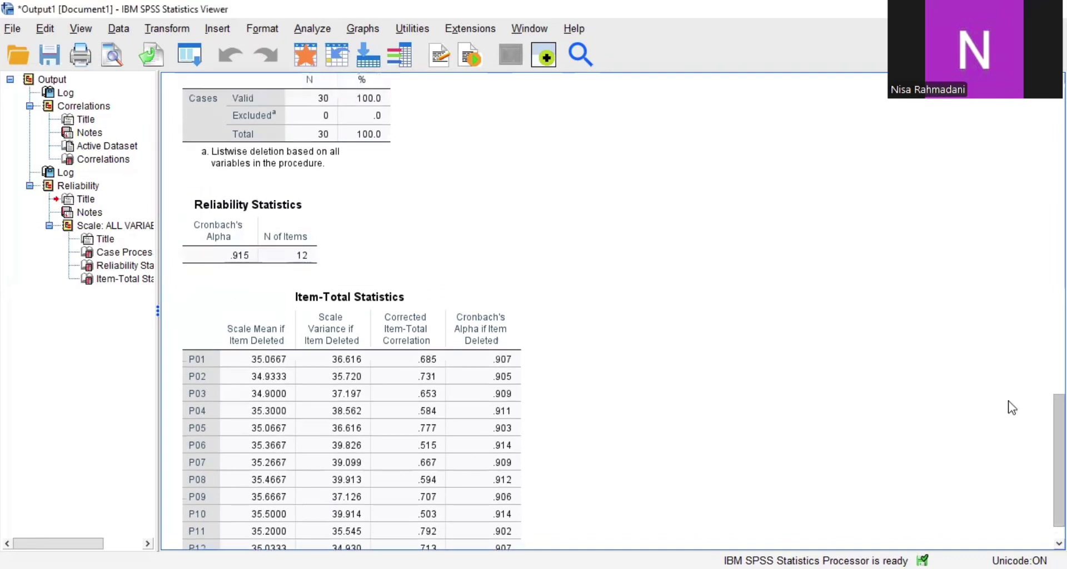